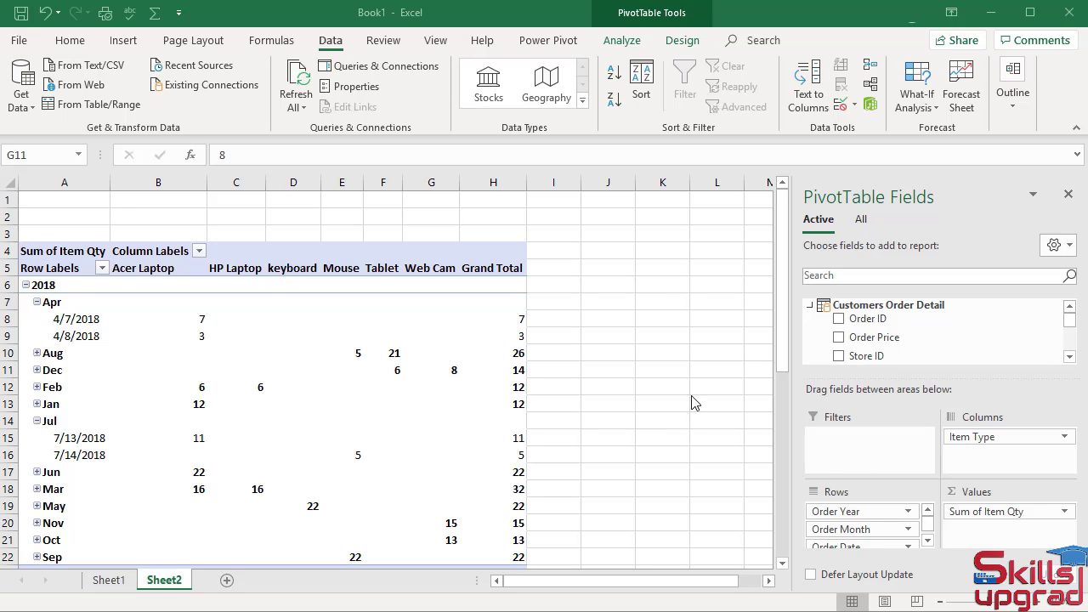
Step: Make sure the Microsoft Power Map for Excel COM add-in is enabled in the Excel options
{"action": "right_click", "coordinate": [387, 47]}
{"action": "left_click", "coordinate": [430, 103]}
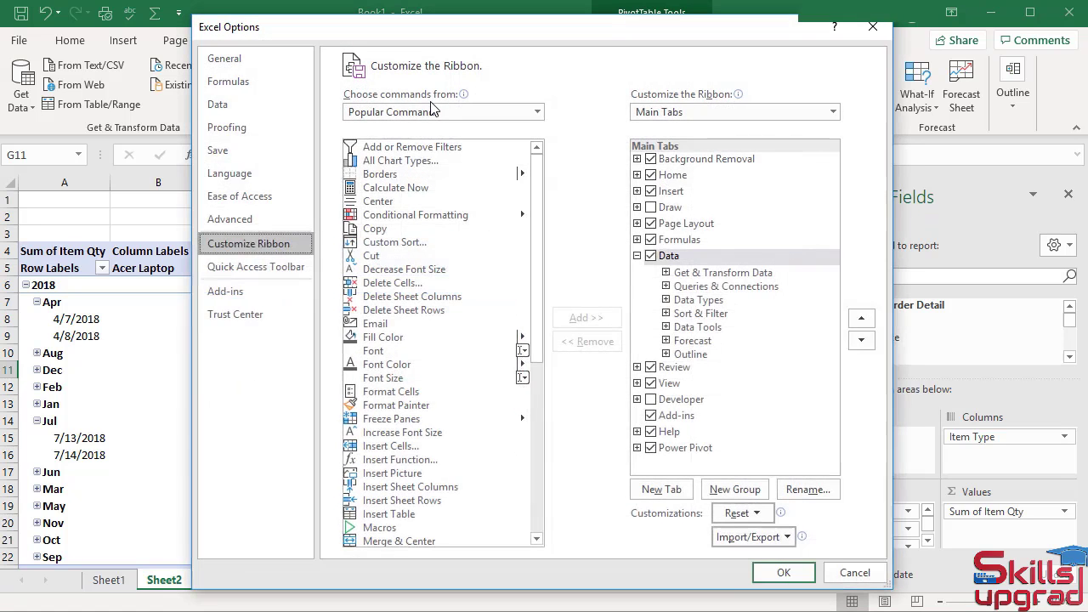
{"action": "left_click", "coordinate": [226, 298]}
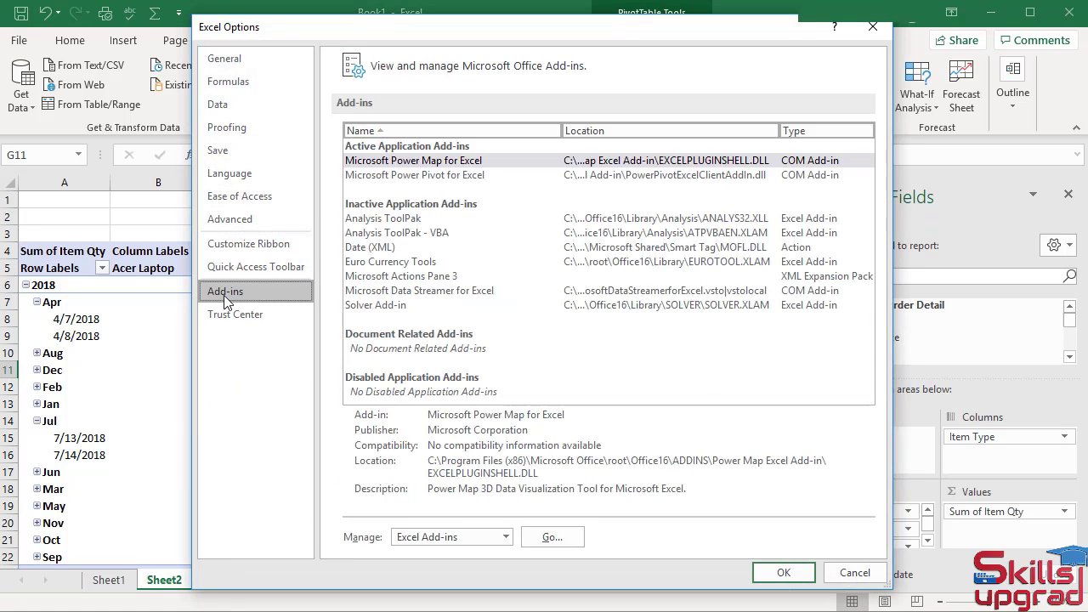
{"action": "left_click", "coordinate": [505, 537]}
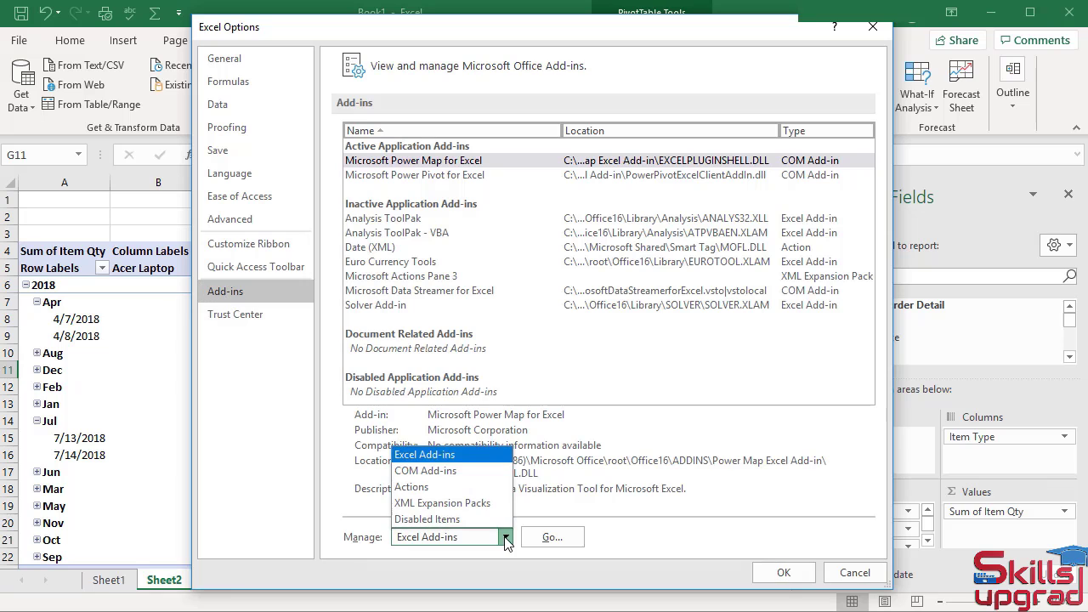
{"action": "left_click", "coordinate": [452, 476]}
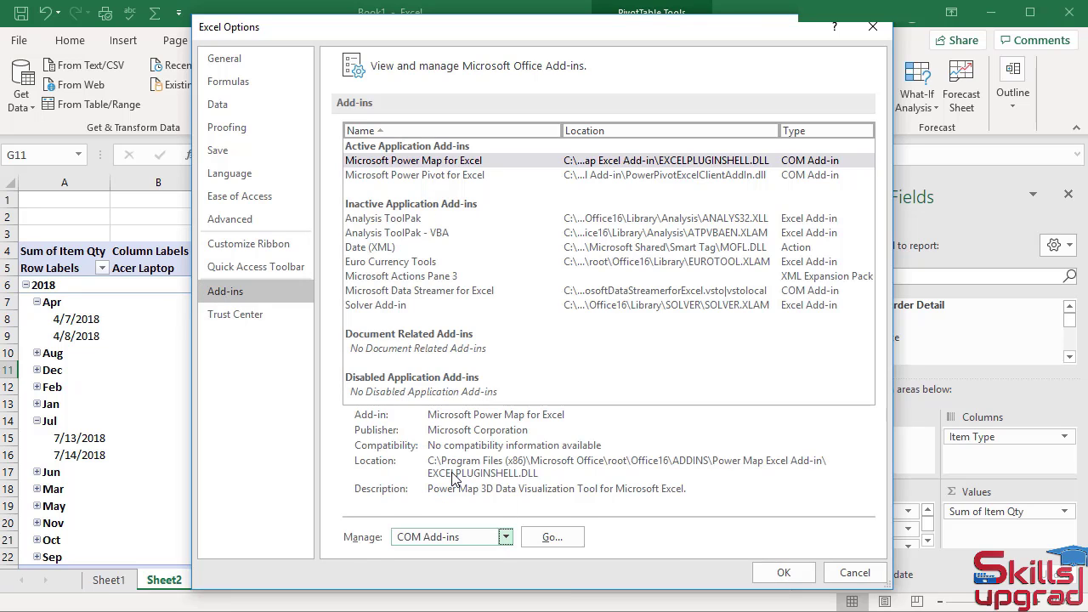
{"action": "left_click", "coordinate": [552, 537]}
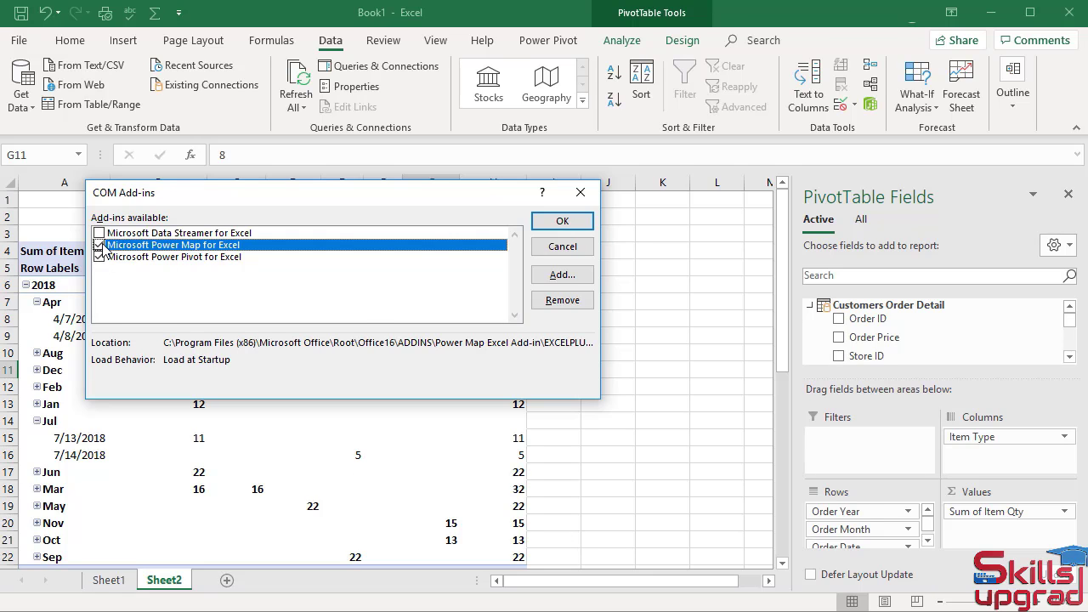
{"action": "left_click", "coordinate": [560, 223]}
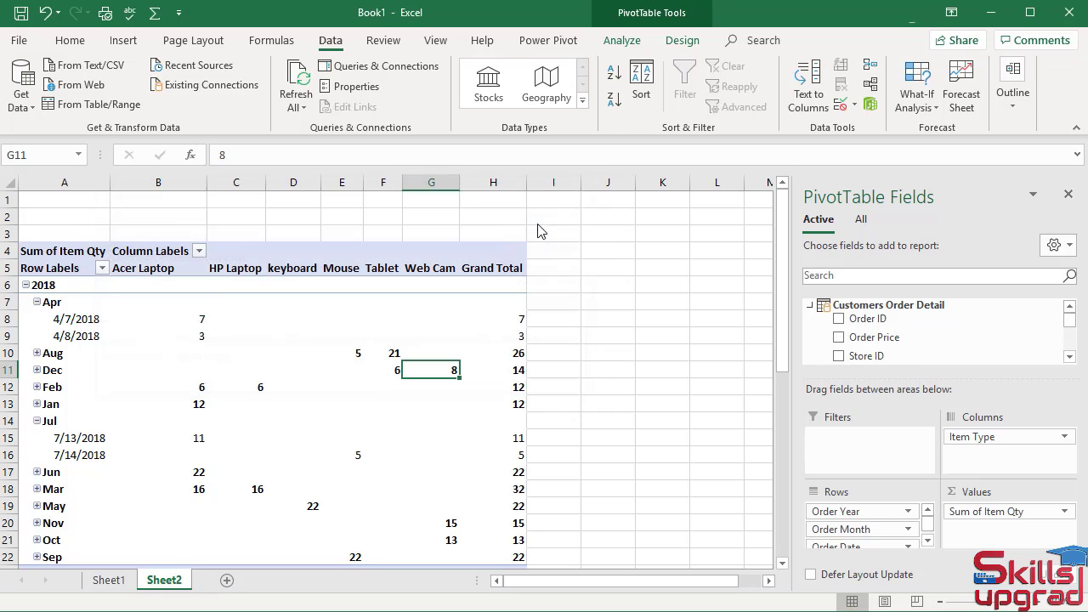
Step: Launch 3D Maps from the workbook and create a new tour
{"action": "left_click", "coordinate": [133, 43]}
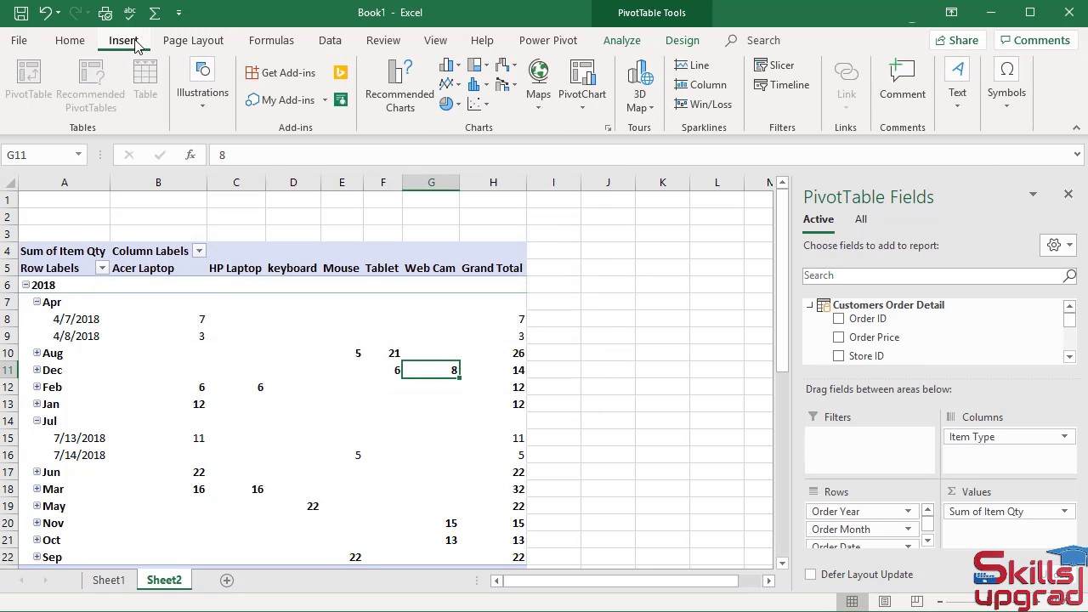
{"action": "left_click", "coordinate": [651, 110]}
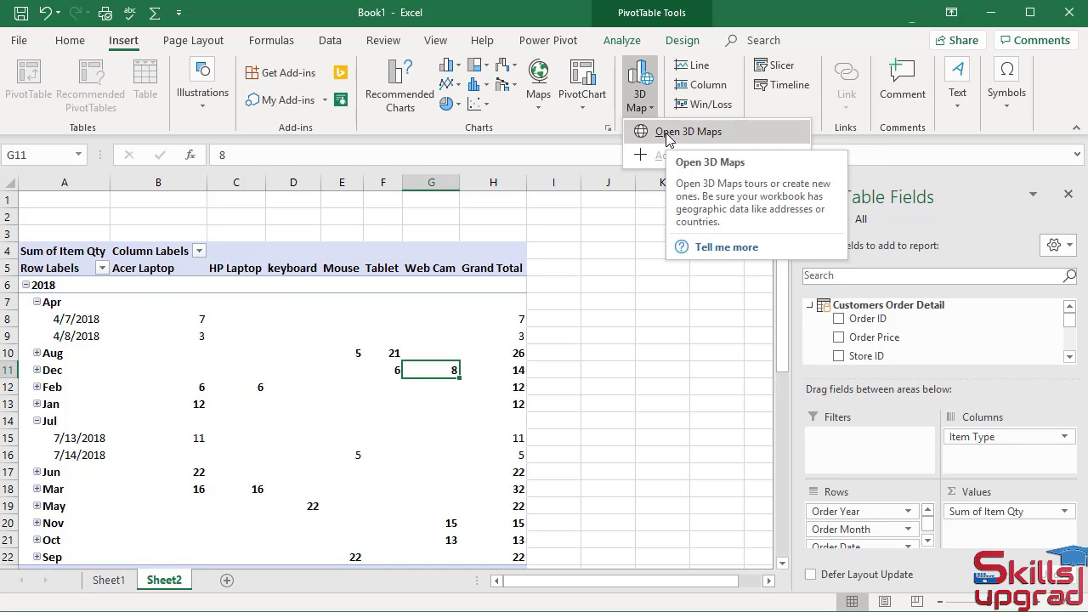
{"action": "left_click", "coordinate": [668, 134]}
{"action": "left_click_drag", "start_coordinate": [704, 9], "coordinate": [655, 59]}
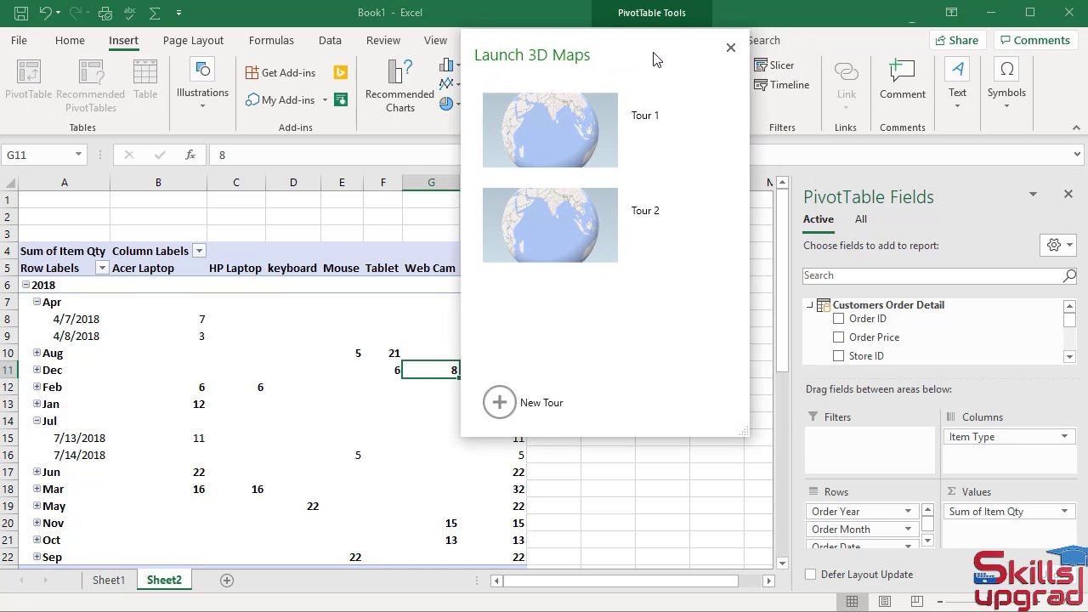
{"action": "left_click", "coordinate": [508, 397]}
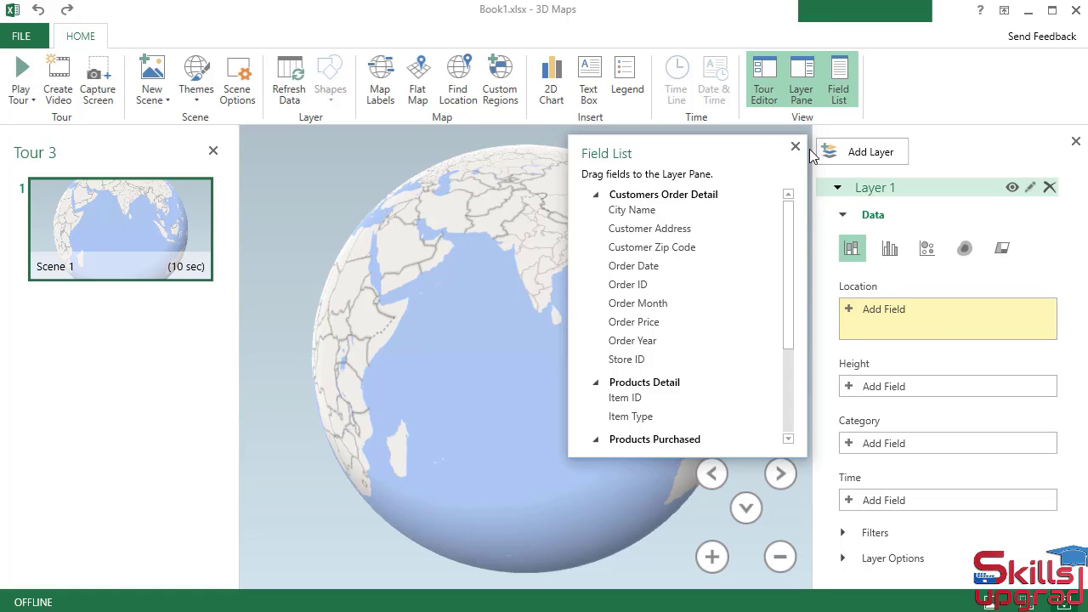
Step: Assign the Customer Zip Code field from Customers Order Detail as the Location of Layer 1
{"action": "left_click_drag", "start_coordinate": [767, 157], "coordinate": [890, 117]}
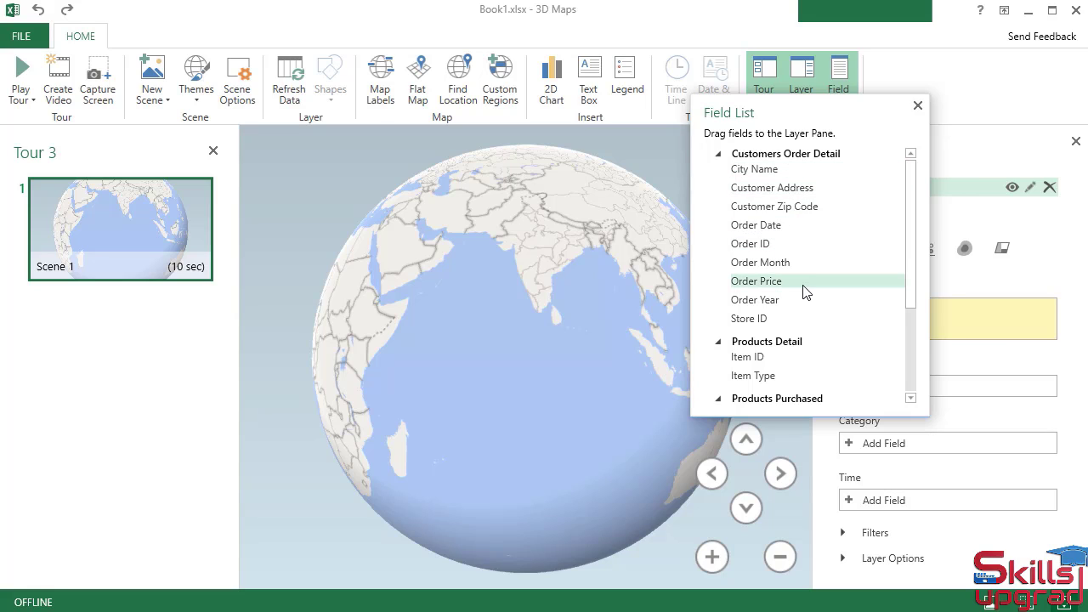
{"action": "left_click_drag", "start_coordinate": [865, 115], "coordinate": [737, 151]}
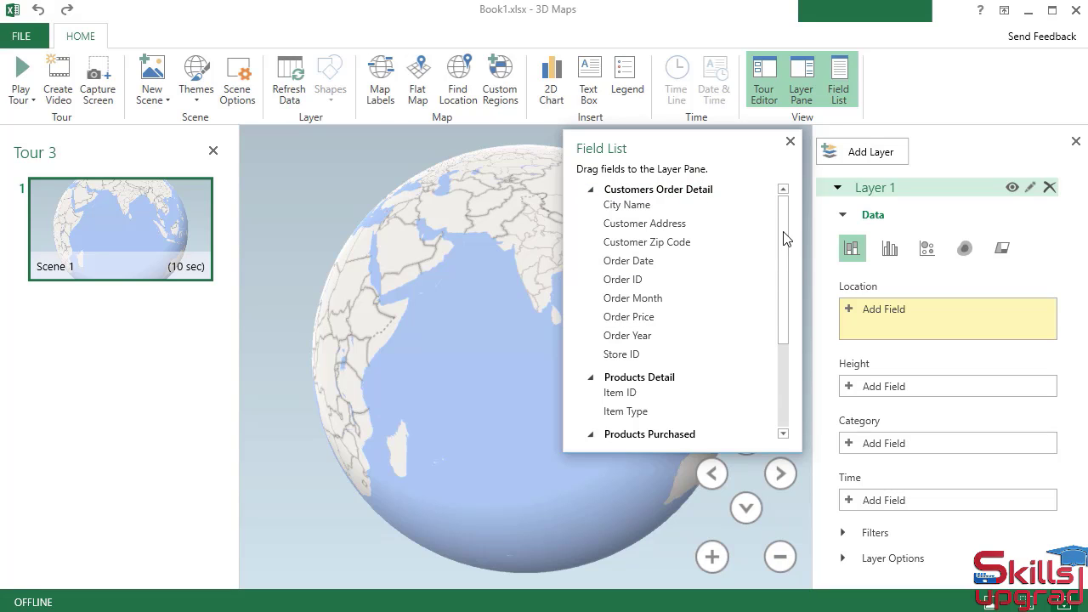
{"action": "mouse_move", "coordinate": [126, 229]}
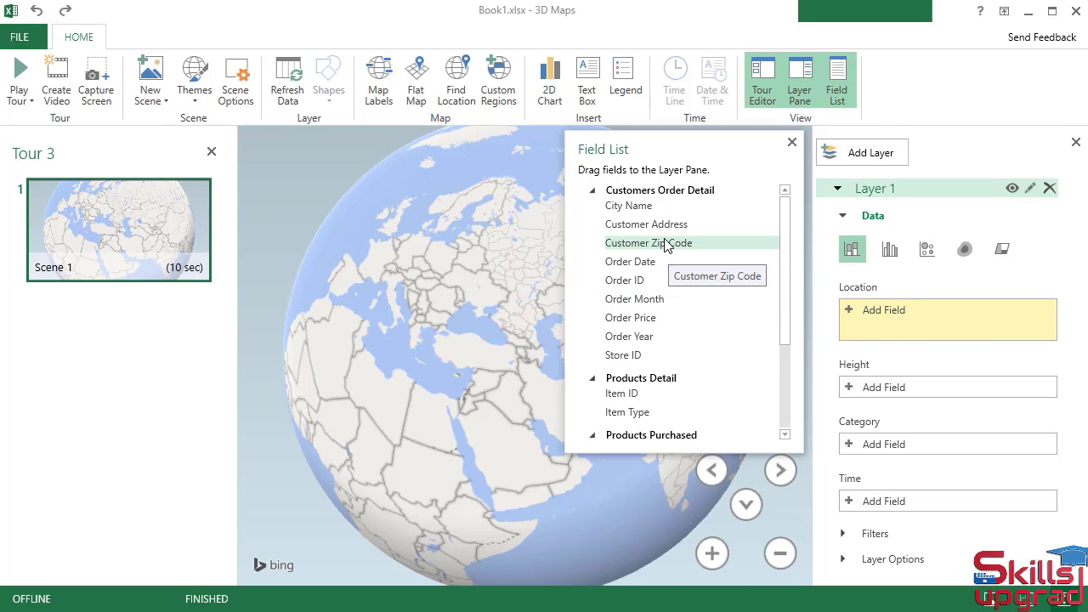
{"action": "left_click_drag", "start_coordinate": [666, 245], "coordinate": [885, 323]}
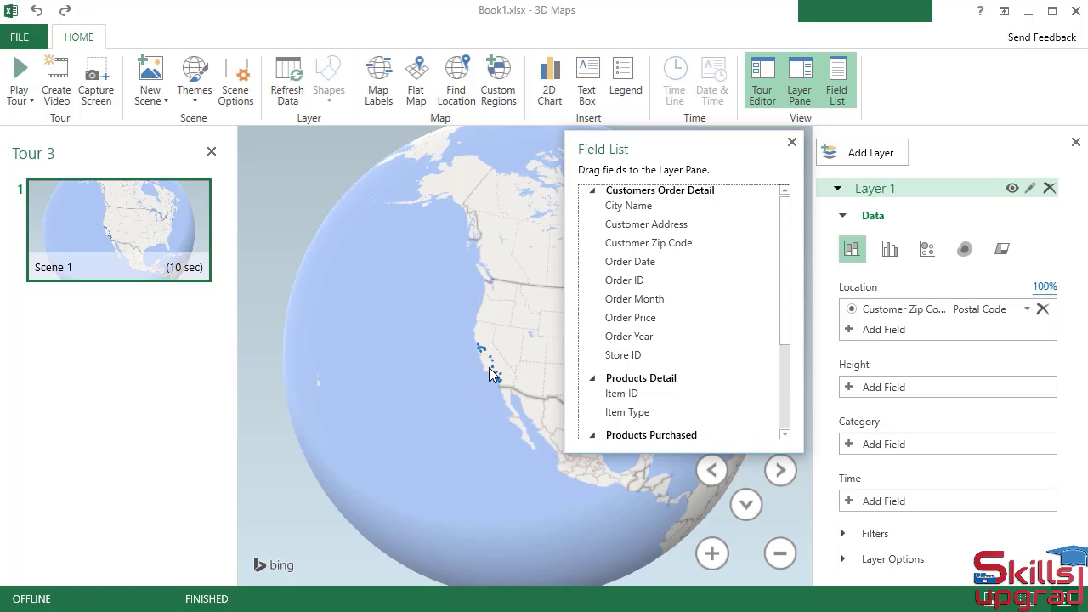
Step: Move the field list off the globe and examine the plotted zip code points along the California coast, including one point's details
{"action": "left_click_drag", "start_coordinate": [716, 144], "coordinate": [168, 273]}
{"action": "left_click", "coordinate": [706, 556]}
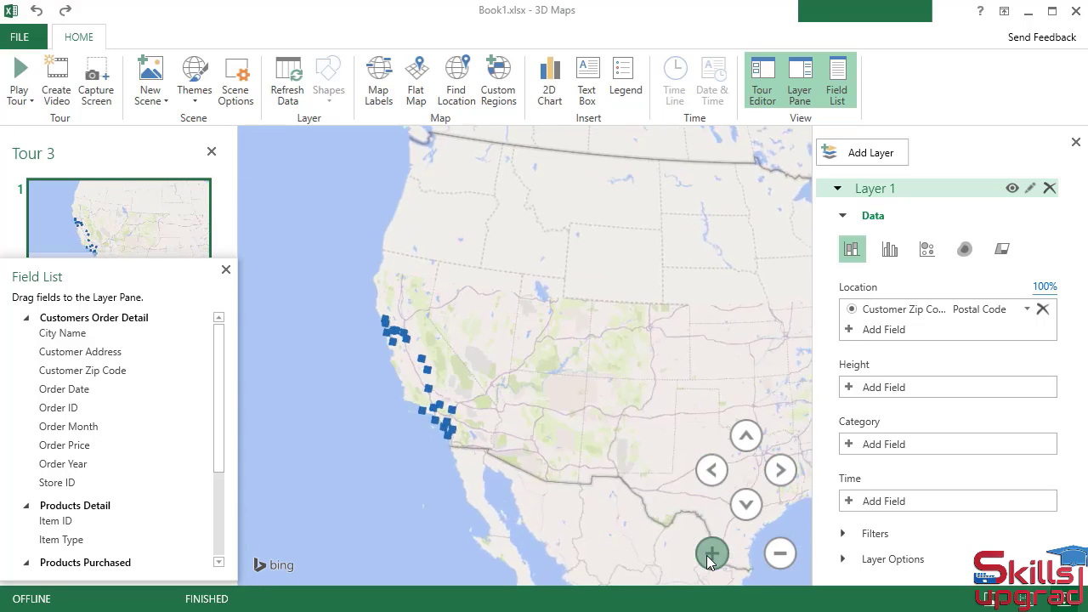
{"action": "left_click", "coordinate": [708, 555]}
{"action": "left_click", "coordinate": [709, 555]}
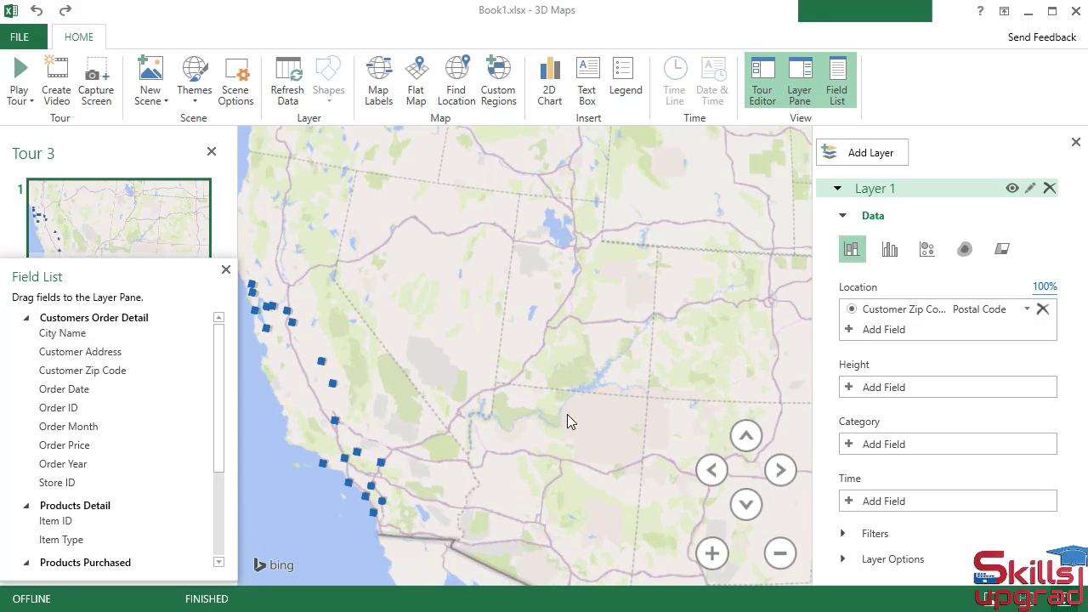
{"action": "left_click_drag", "start_coordinate": [578, 385], "coordinate": [639, 381]}
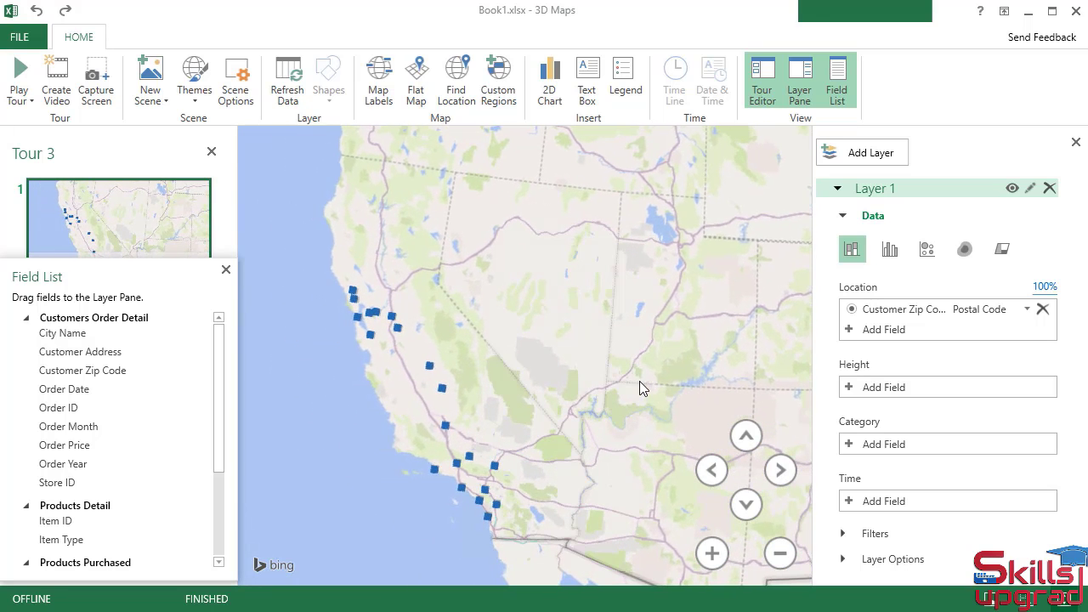
{"action": "left_click", "coordinate": [779, 555]}
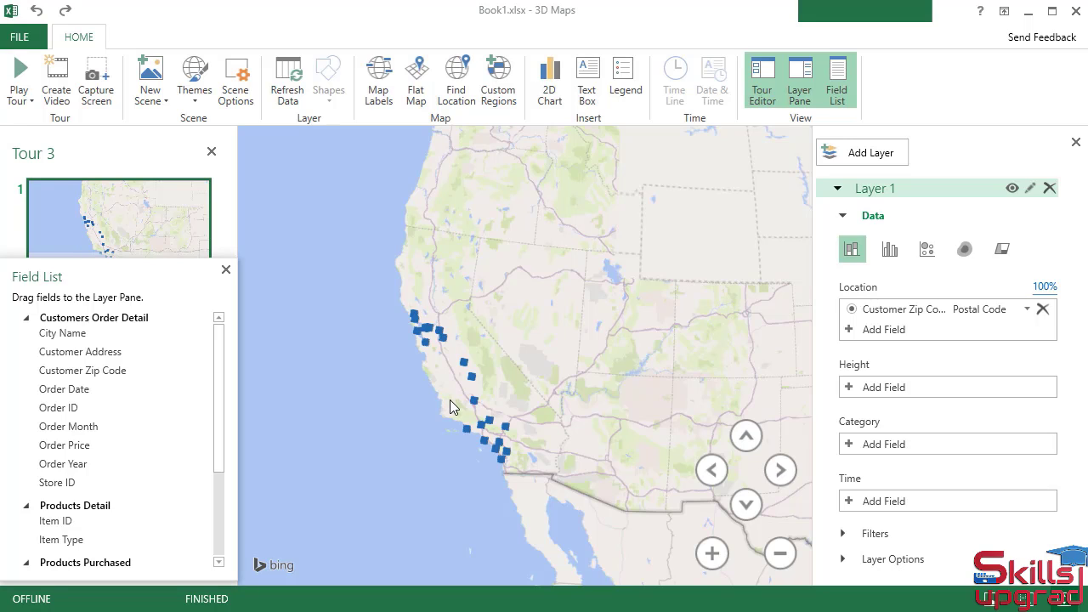
{"action": "mouse_move", "coordinate": [483, 425]}
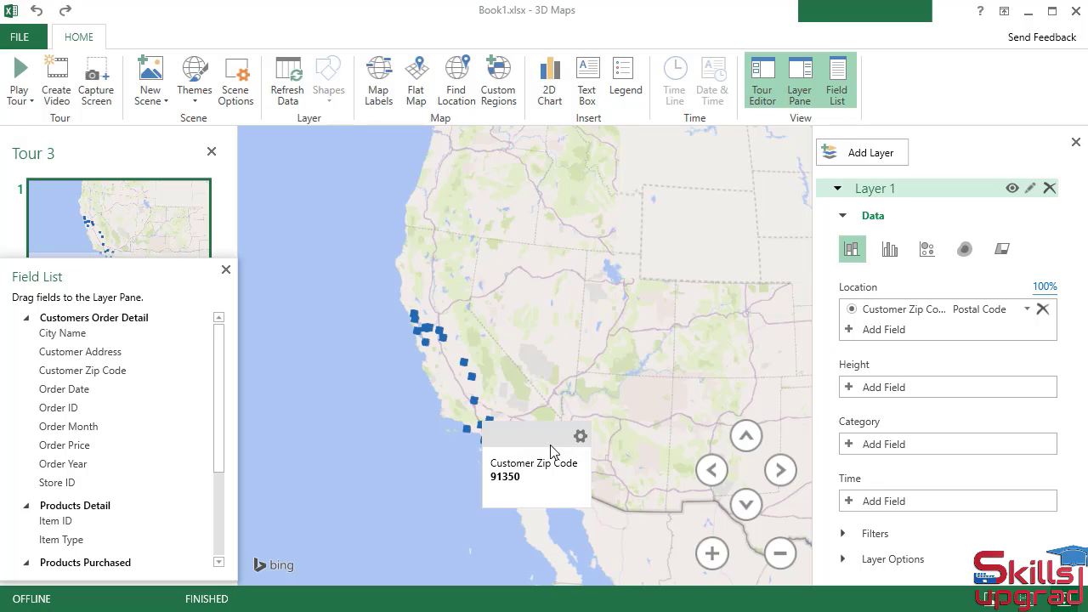
Step: Set the Height of Layer 1 to Item Qty from Products Purchased and its Category to City Name
{"action": "left_click_drag", "start_coordinate": [225, 418], "coordinate": [213, 471]}
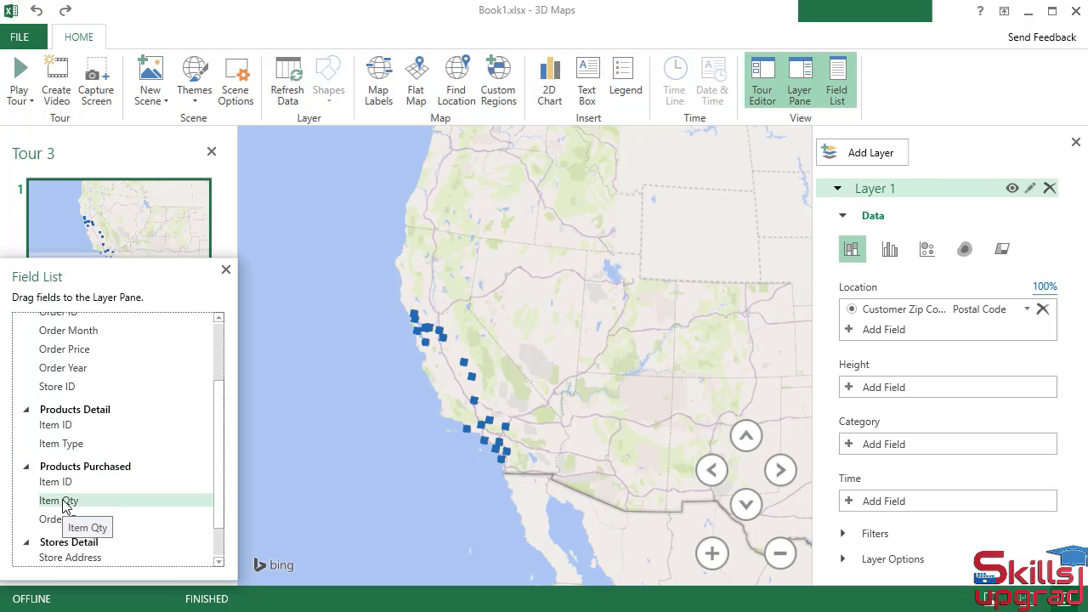
{"action": "left_click_drag", "start_coordinate": [64, 505], "coordinate": [924, 387]}
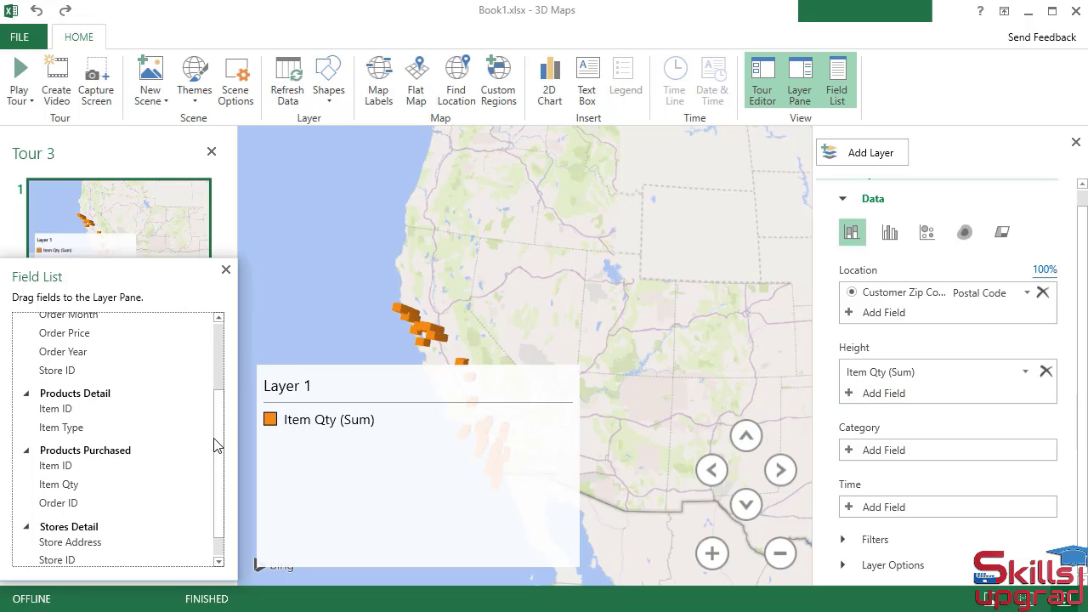
{"action": "left_click_drag", "start_coordinate": [216, 446], "coordinate": [233, 340]}
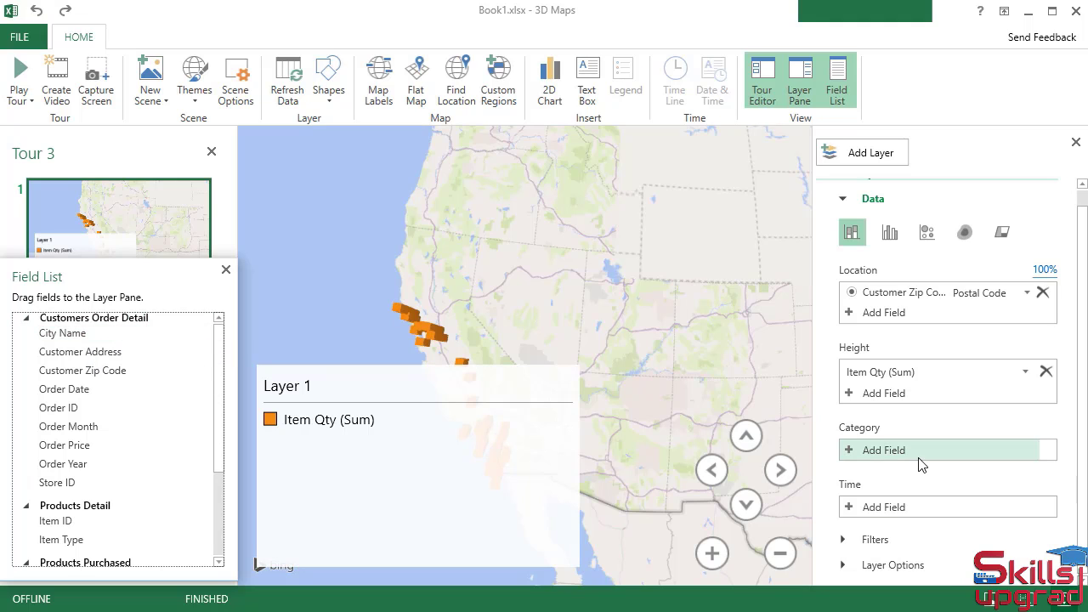
{"action": "left_click_drag", "start_coordinate": [47, 333], "coordinate": [881, 457]}
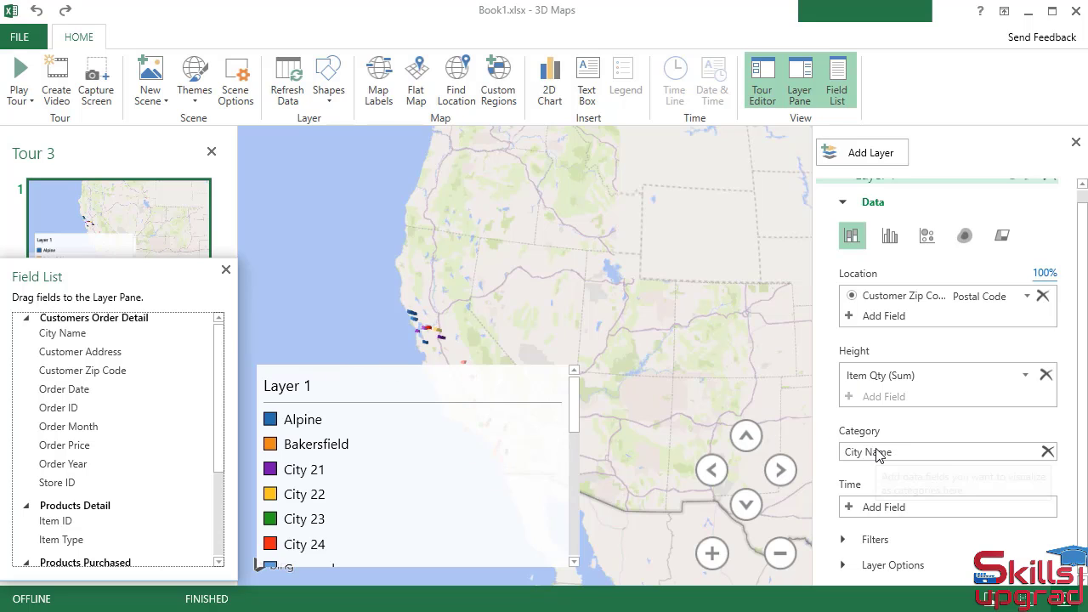
Step: Look through the city entries in the Layer 1 legend and remove the legend from the map
{"action": "left_click", "coordinate": [534, 395]}
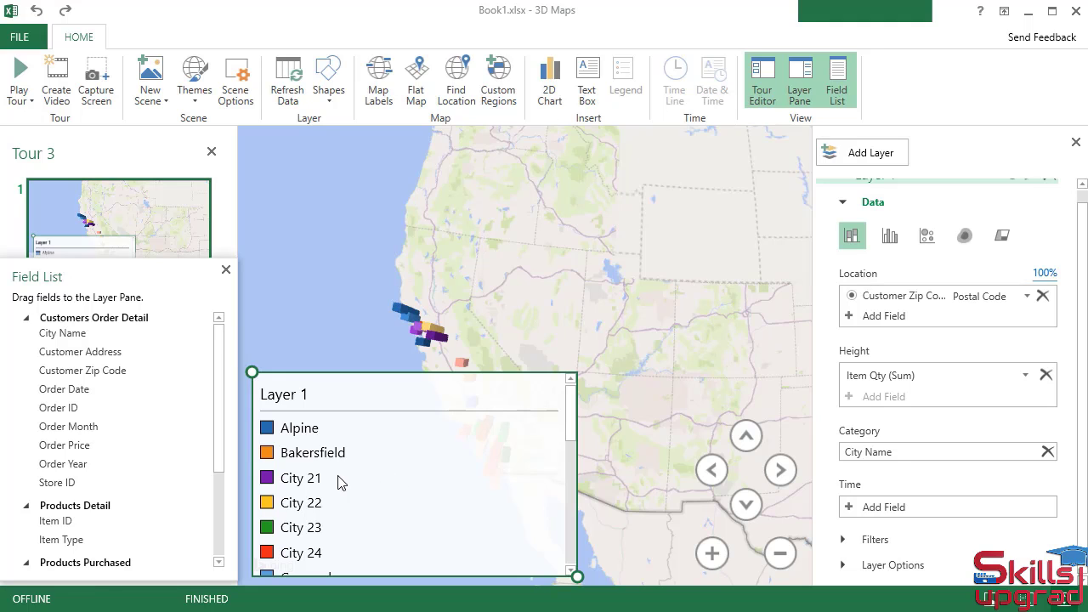
{"action": "scroll", "coordinate": [506, 448], "scroll_direction": "down", "scroll_amount": 5}
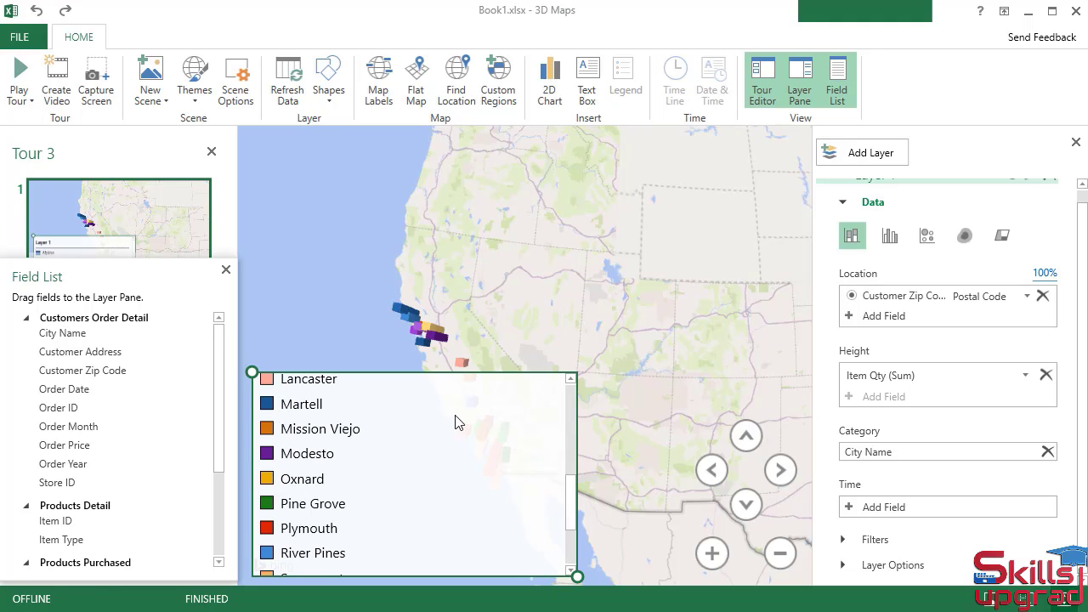
{"action": "right_click", "coordinate": [456, 423]}
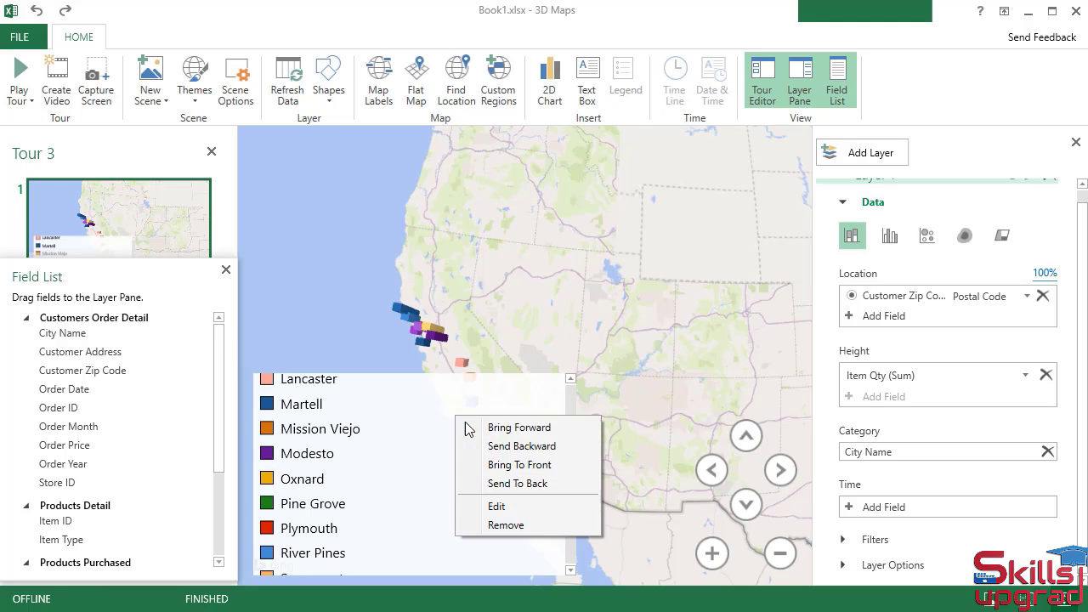
{"action": "left_click", "coordinate": [507, 523]}
Step: Bring the southern California columns into view and inspect the zip code, item quantity and city of one column
{"action": "left_click", "coordinate": [712, 553]}
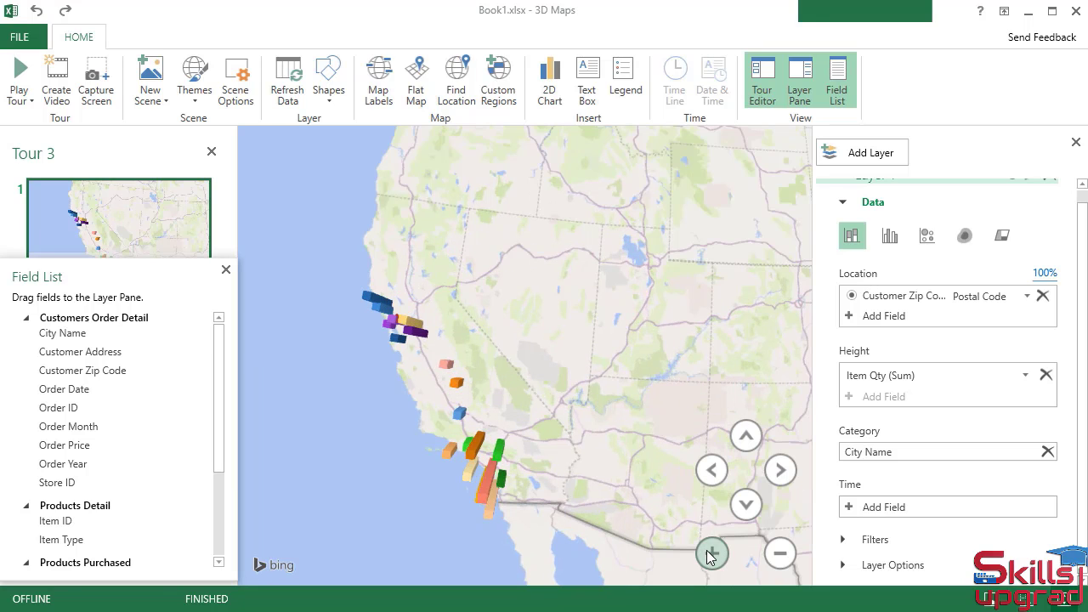
{"action": "left_click_drag", "start_coordinate": [627, 462], "coordinate": [654, 367]}
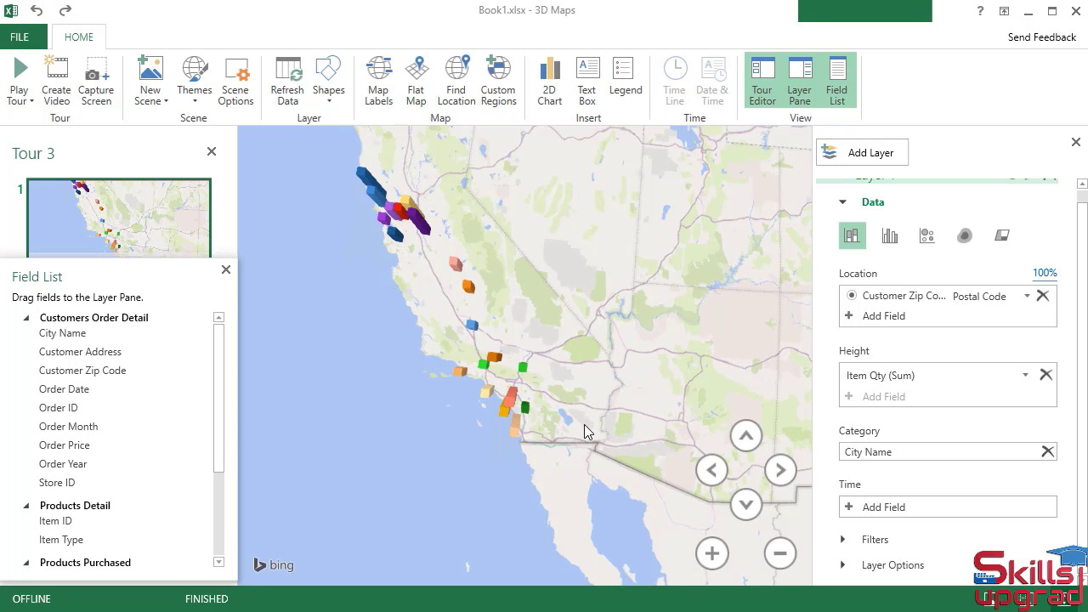
{"action": "mouse_move", "coordinate": [517, 425]}
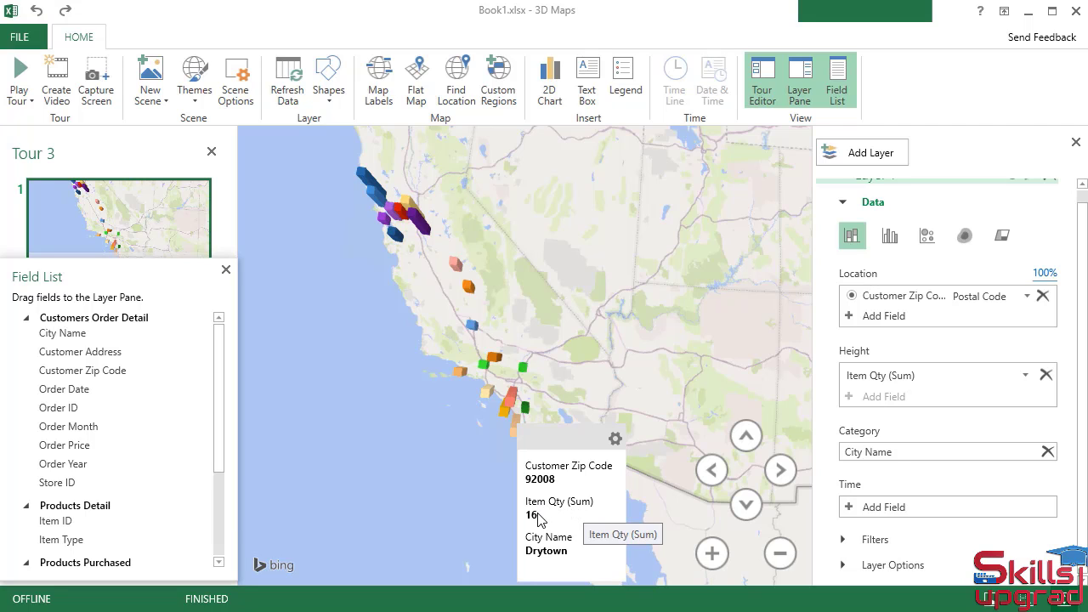
Step: Rotate the map both ways and tilt it towards the horizon to compare the heights of the city columns
{"action": "left_click", "coordinate": [708, 471]}
{"action": "left_click", "coordinate": [708, 471]}
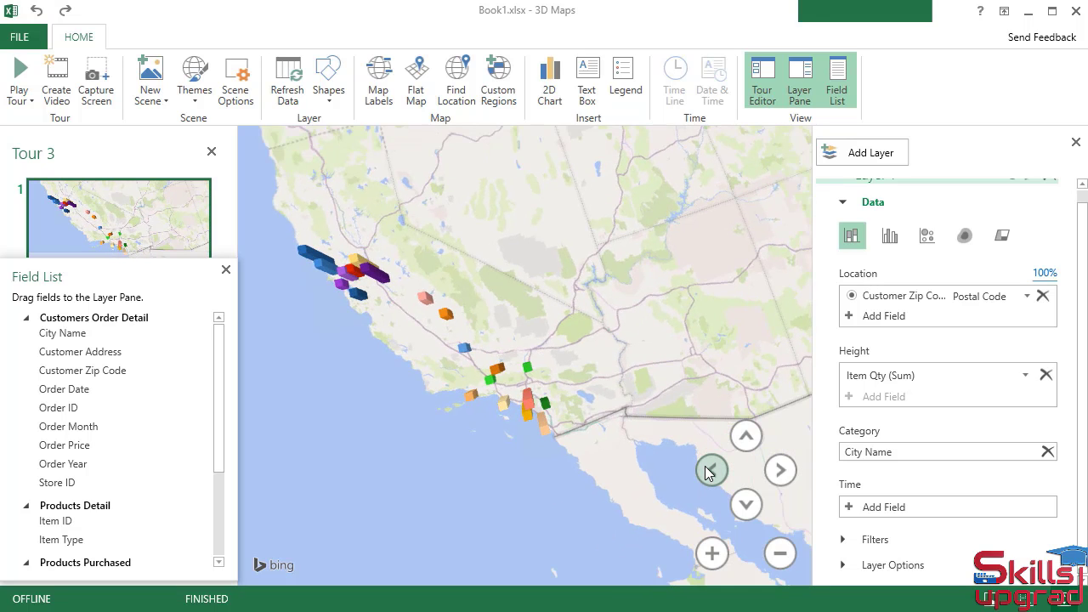
{"action": "left_click", "coordinate": [707, 474]}
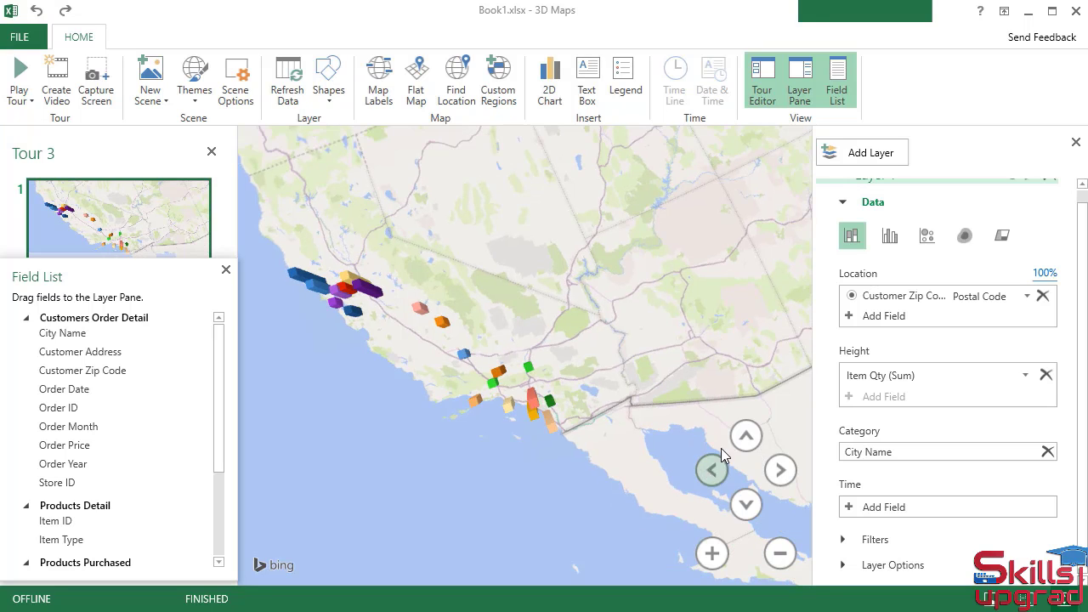
{"action": "left_click", "coordinate": [781, 472]}
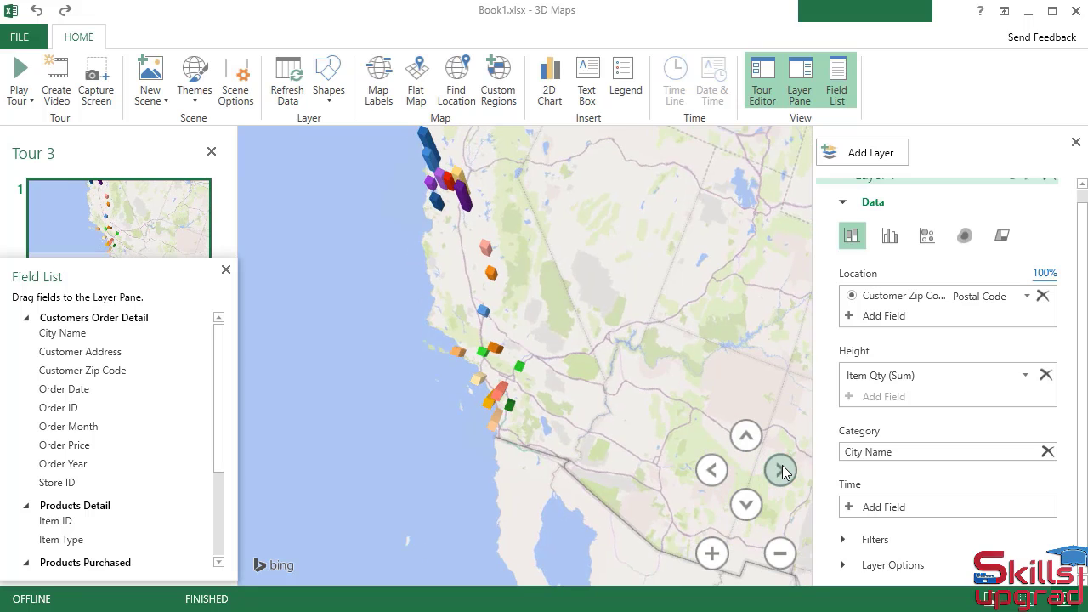
{"action": "left_click", "coordinate": [742, 508]}
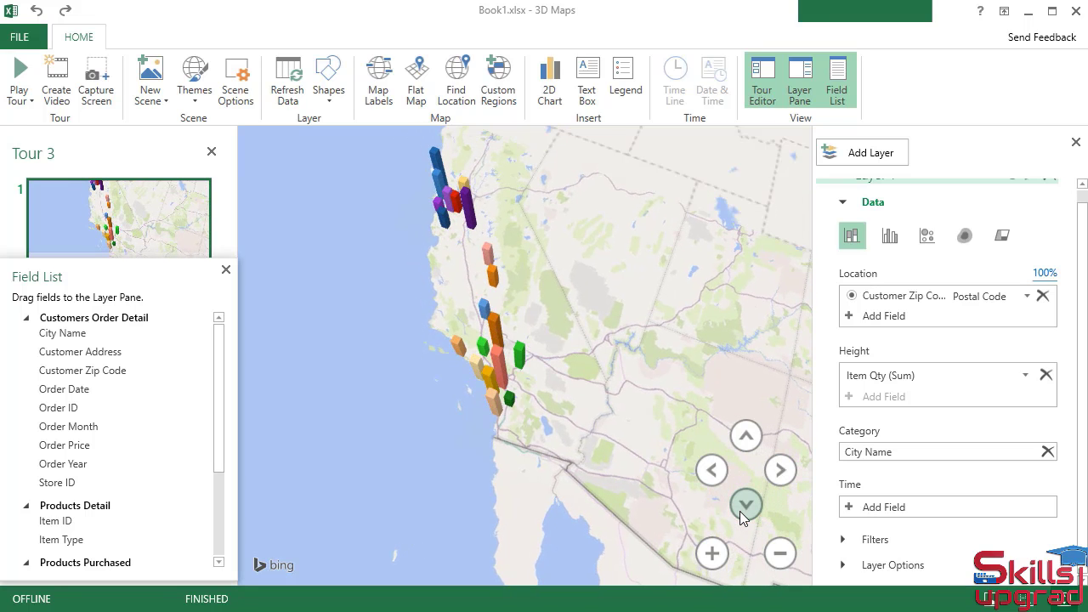
{"action": "left_click", "coordinate": [741, 509]}
{"action": "left_click", "coordinate": [740, 512]}
{"action": "left_click", "coordinate": [741, 512]}
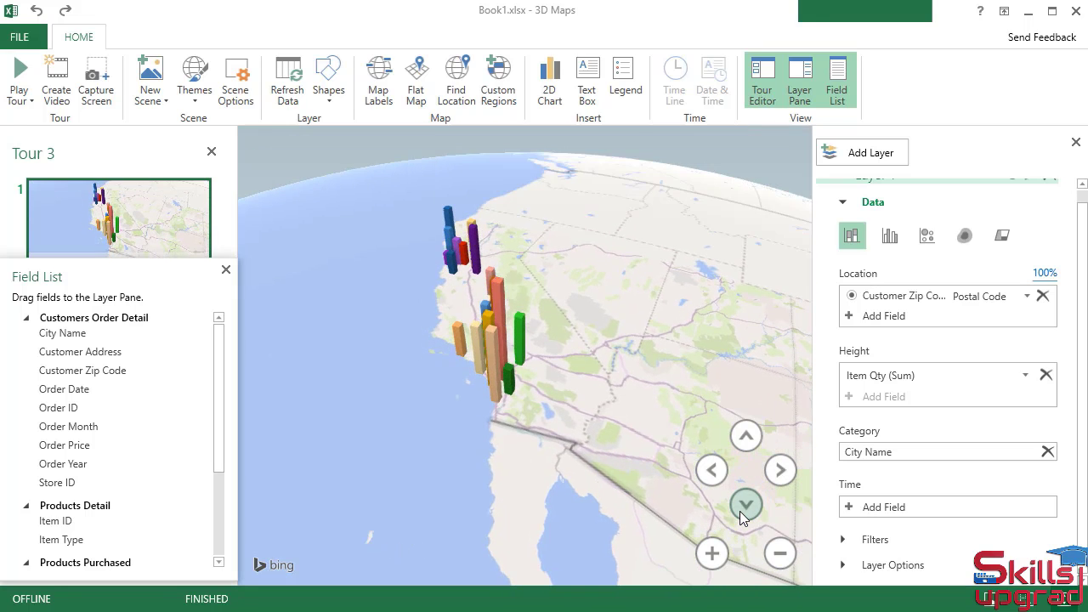
{"action": "left_click", "coordinate": [741, 512]}
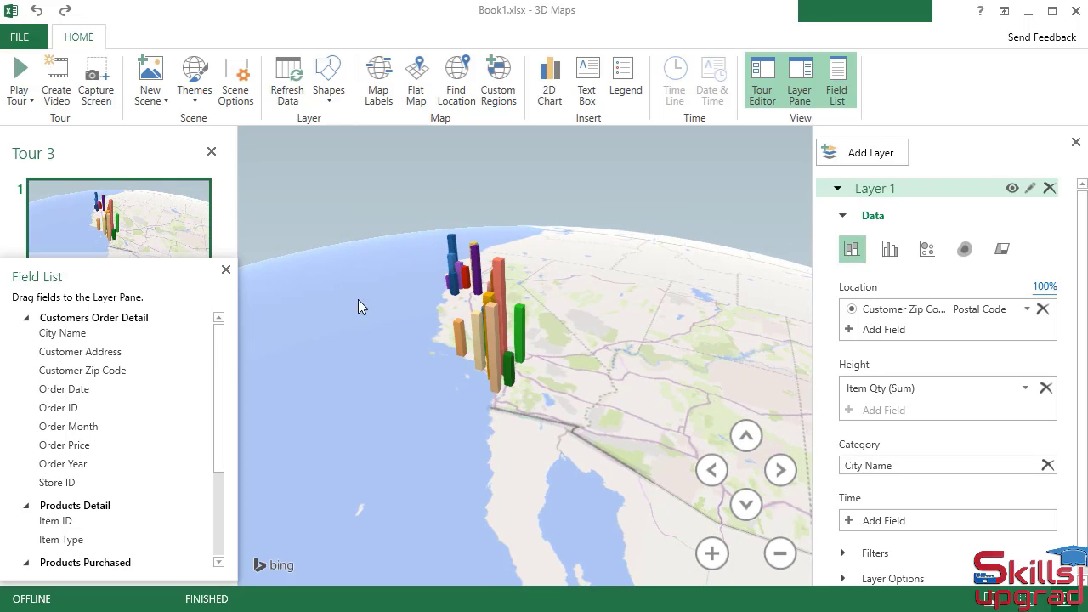
Step: Hide the Tour Editor, Field List and Layer Pane to view the columns on the full-width map
{"action": "left_click_drag", "start_coordinate": [207, 284], "coordinate": [421, 296]}
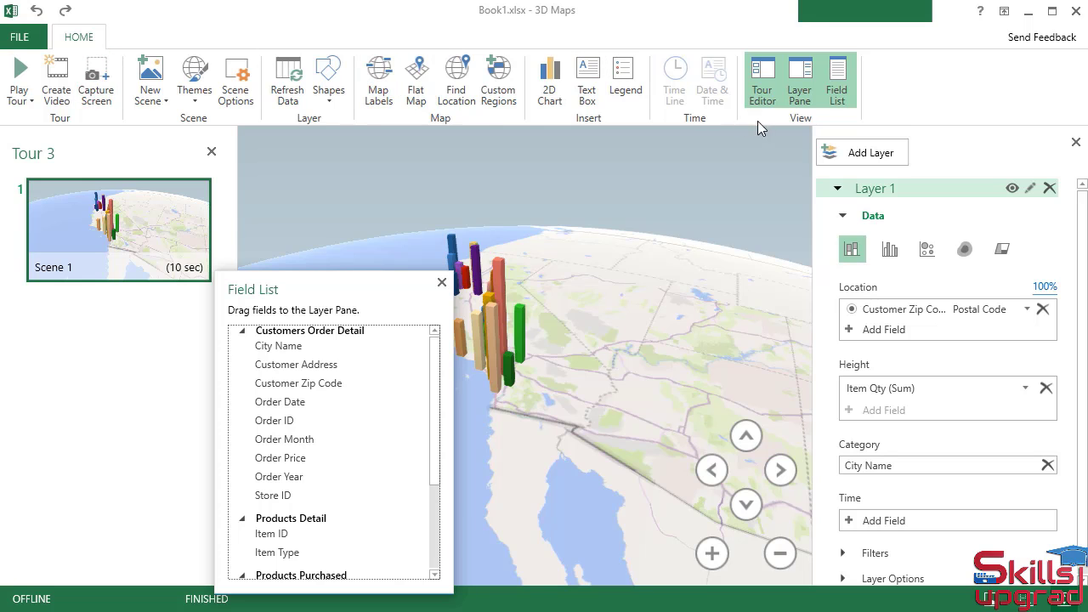
{"action": "left_click", "coordinate": [770, 85]}
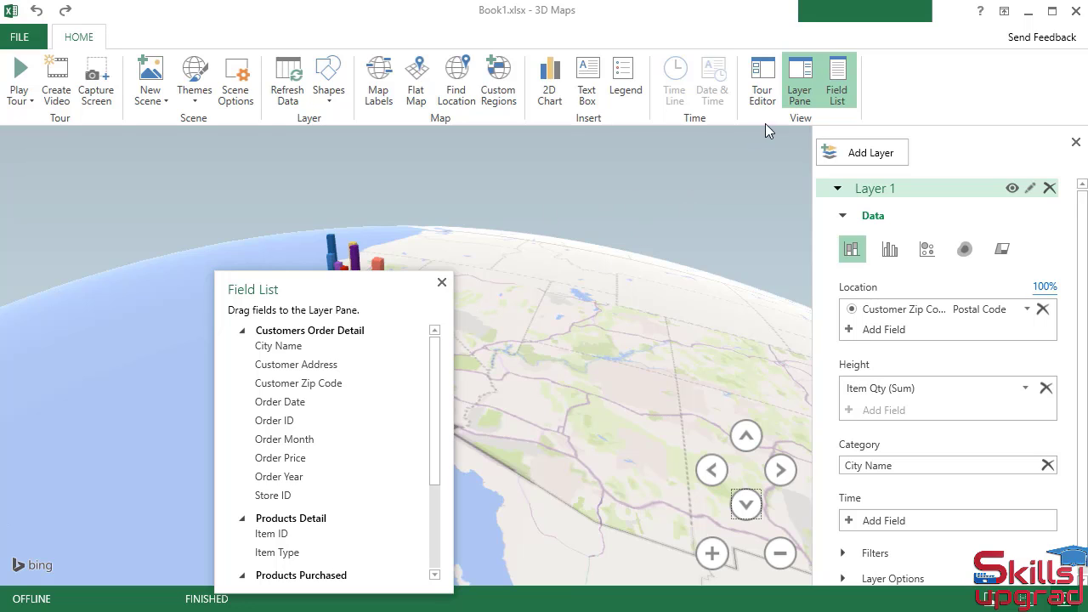
{"action": "left_click", "coordinate": [838, 83]}
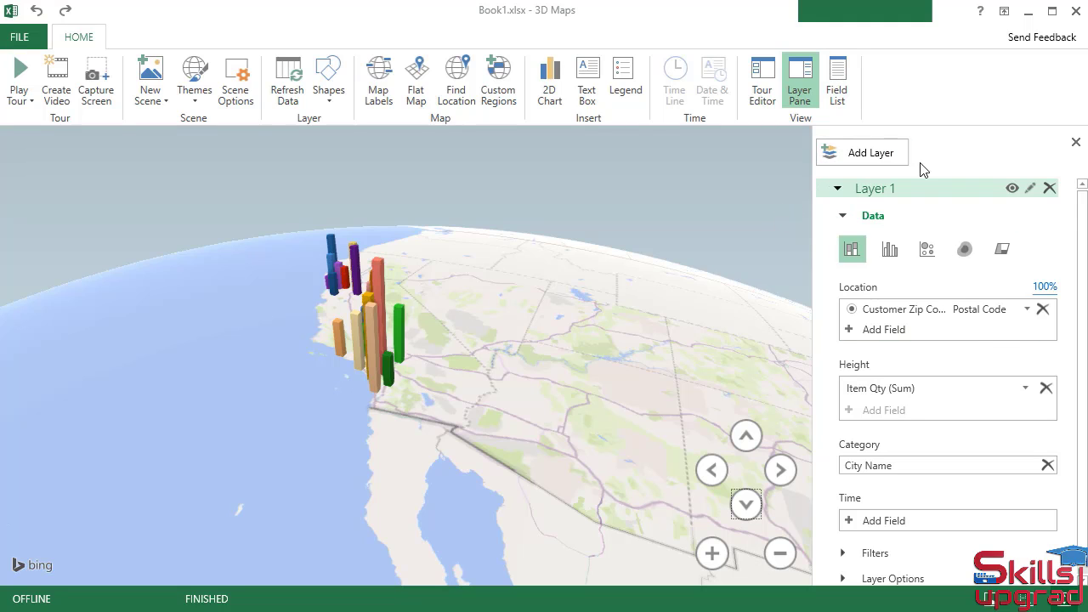
{"action": "left_click", "coordinate": [799, 81]}
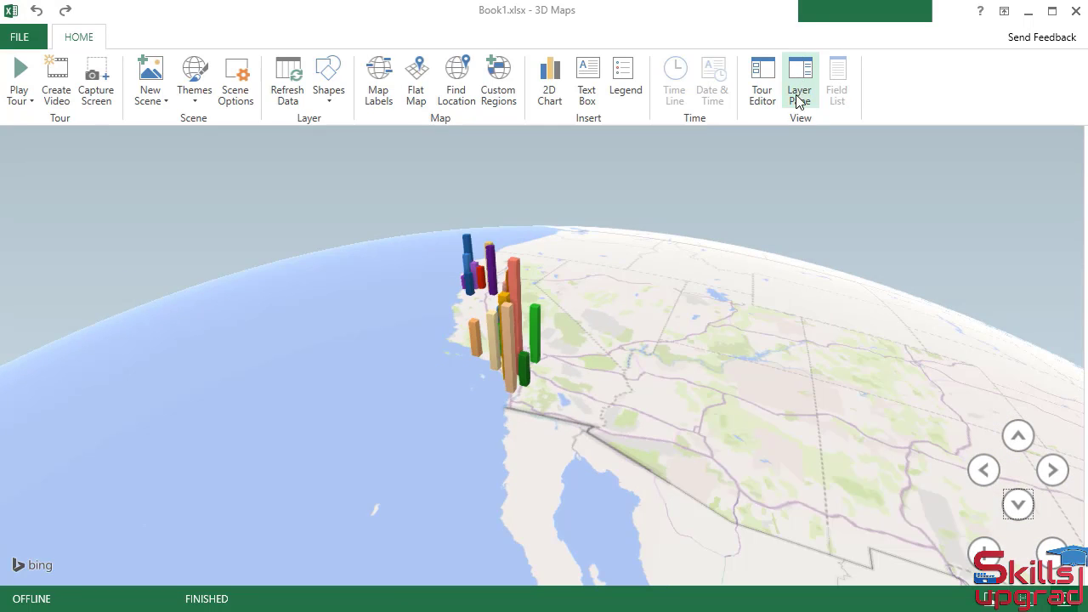
{"action": "left_click_drag", "start_coordinate": [723, 361], "coordinate": [389, 346]}
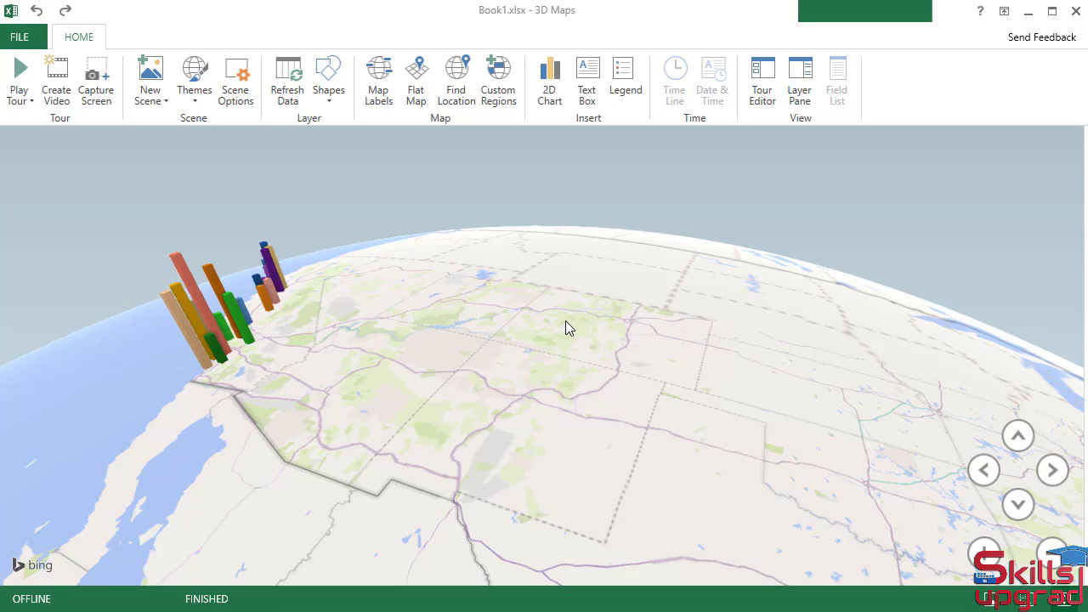
Step: Show the Tour Editor, Layer Pane and Field List again and move the Field List clear of the map columns
{"action": "left_click", "coordinate": [763, 93]}
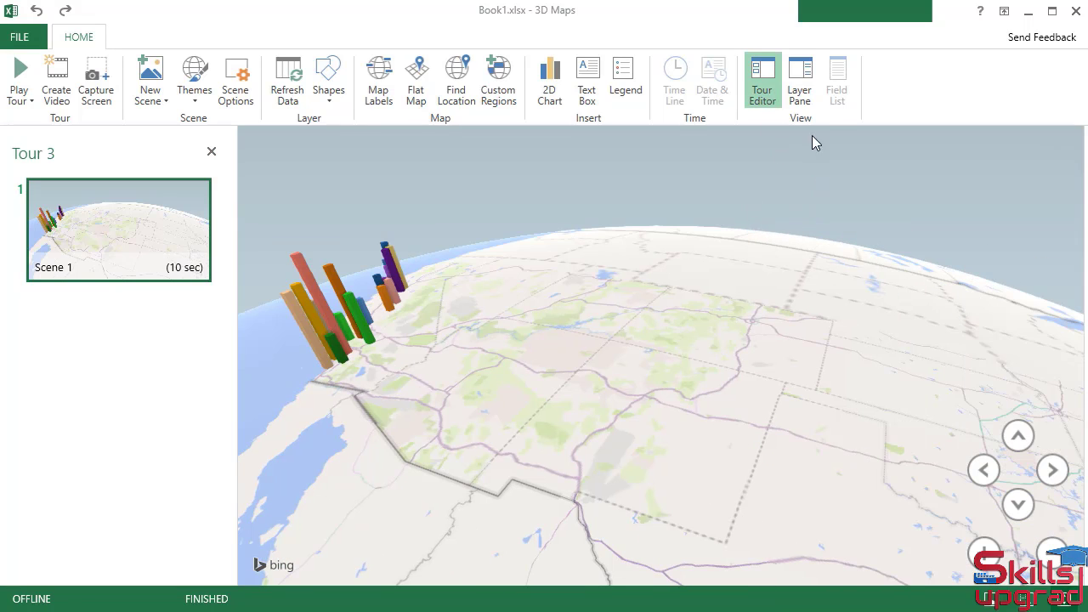
{"action": "left_click", "coordinate": [799, 94]}
{"action": "left_click", "coordinate": [780, 471]}
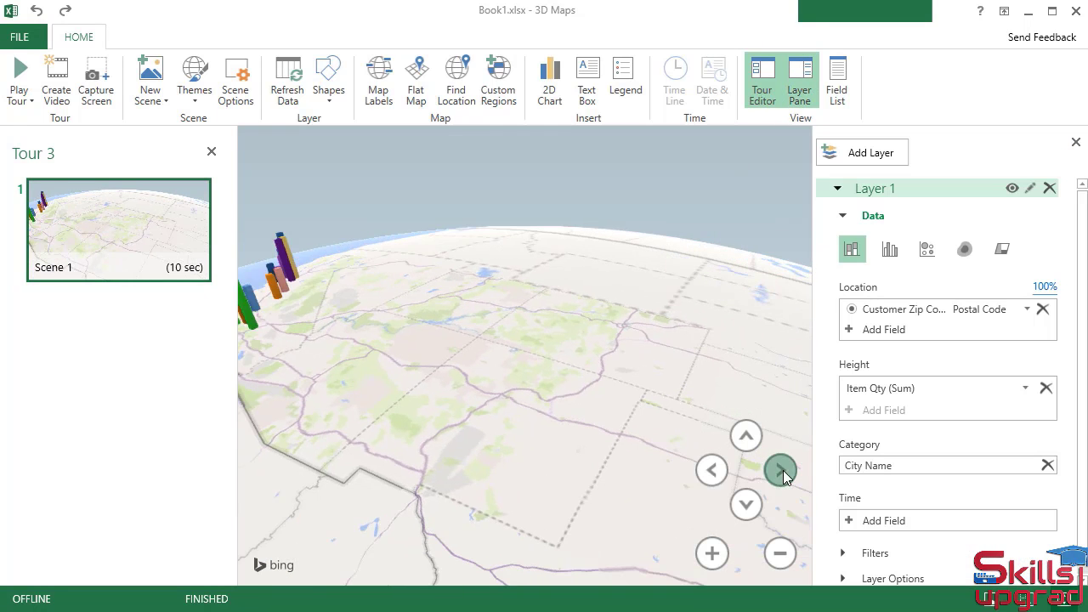
{"action": "left_click", "coordinate": [783, 473]}
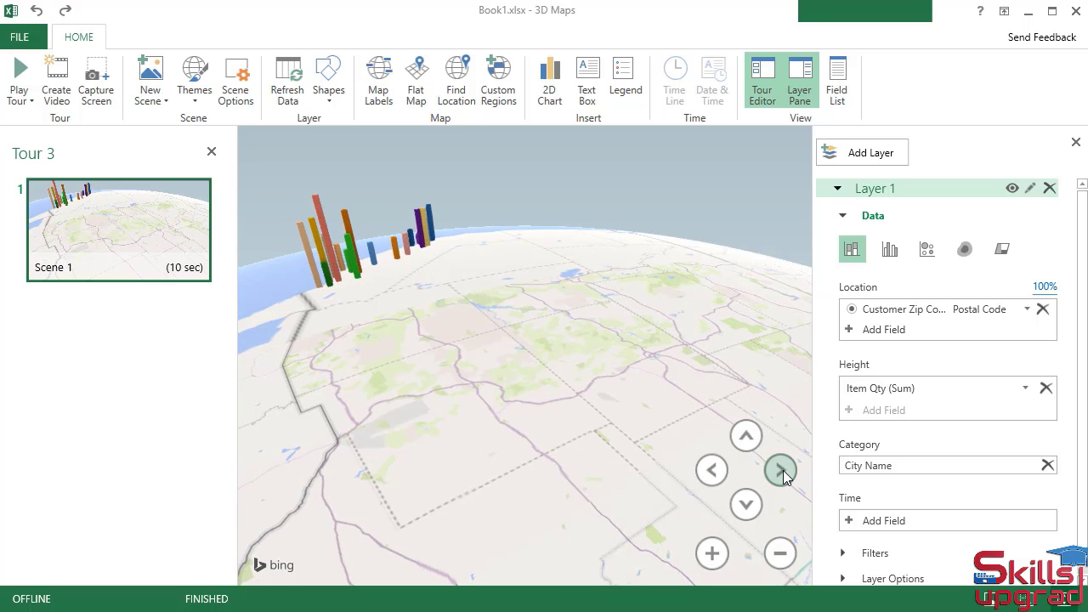
{"action": "left_click", "coordinate": [838, 93]}
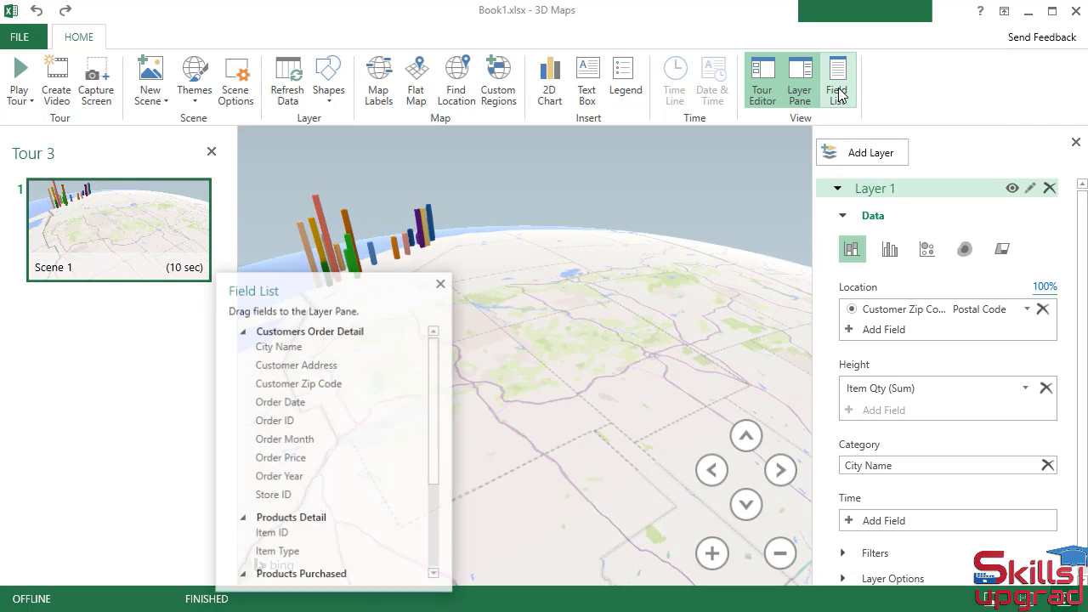
{"action": "left_click_drag", "start_coordinate": [387, 289], "coordinate": [211, 270]}
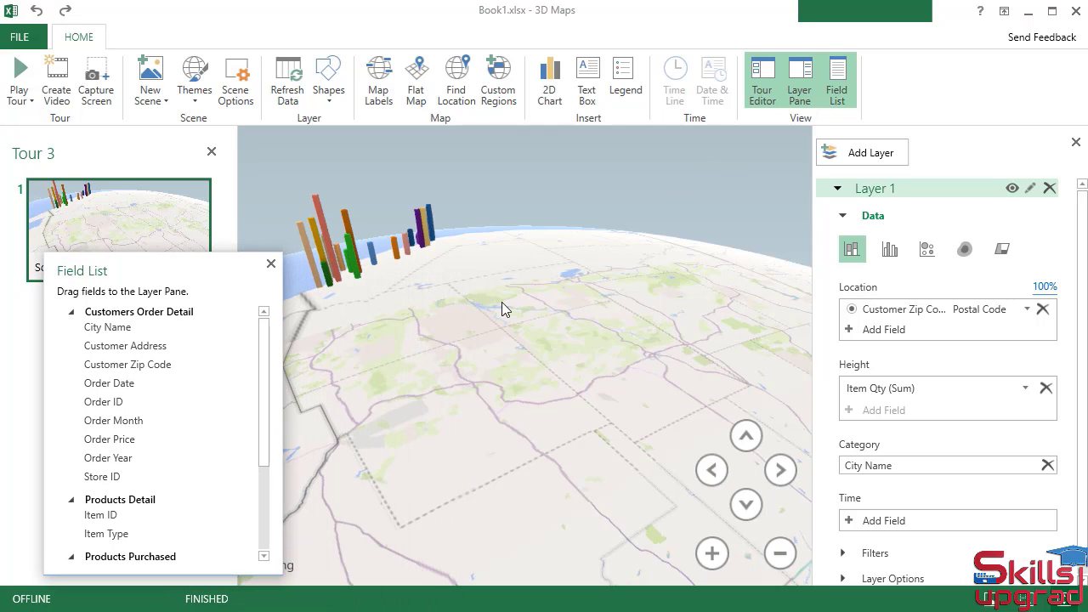